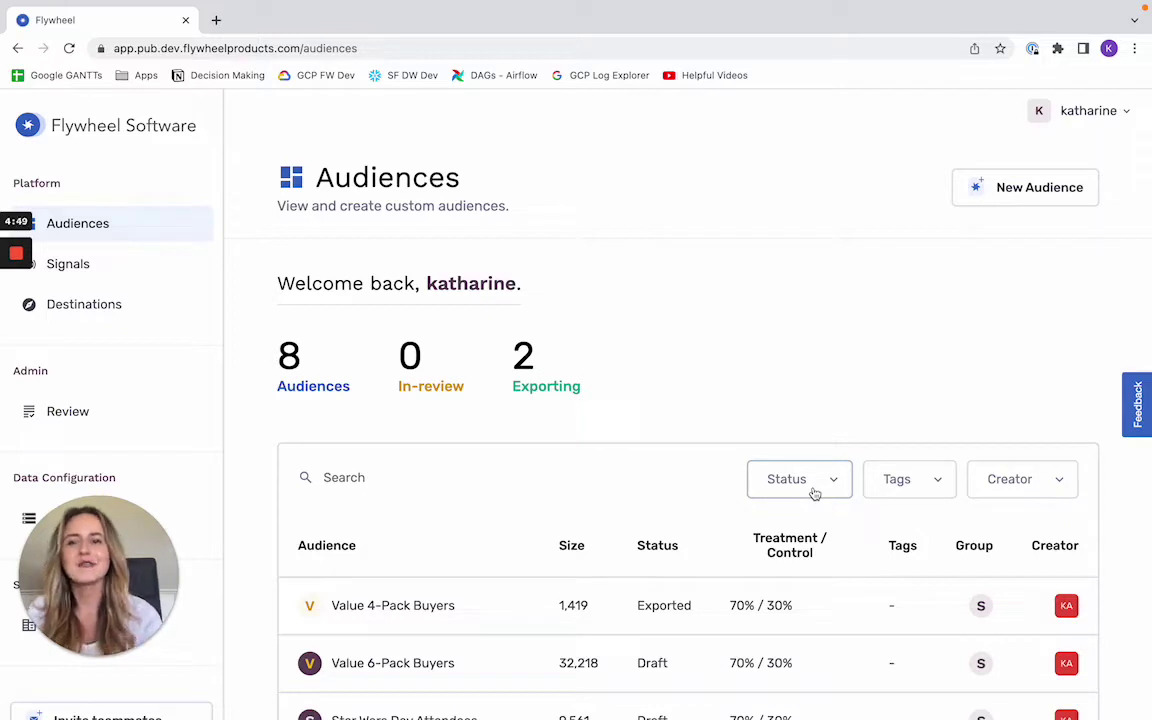
Step: Open the Datasets page showing the Snowflake Datasets group's three datasets
{"action": "scroll", "coordinate": [70, 455], "scroll_direction": "down", "scroll_amount": 2}
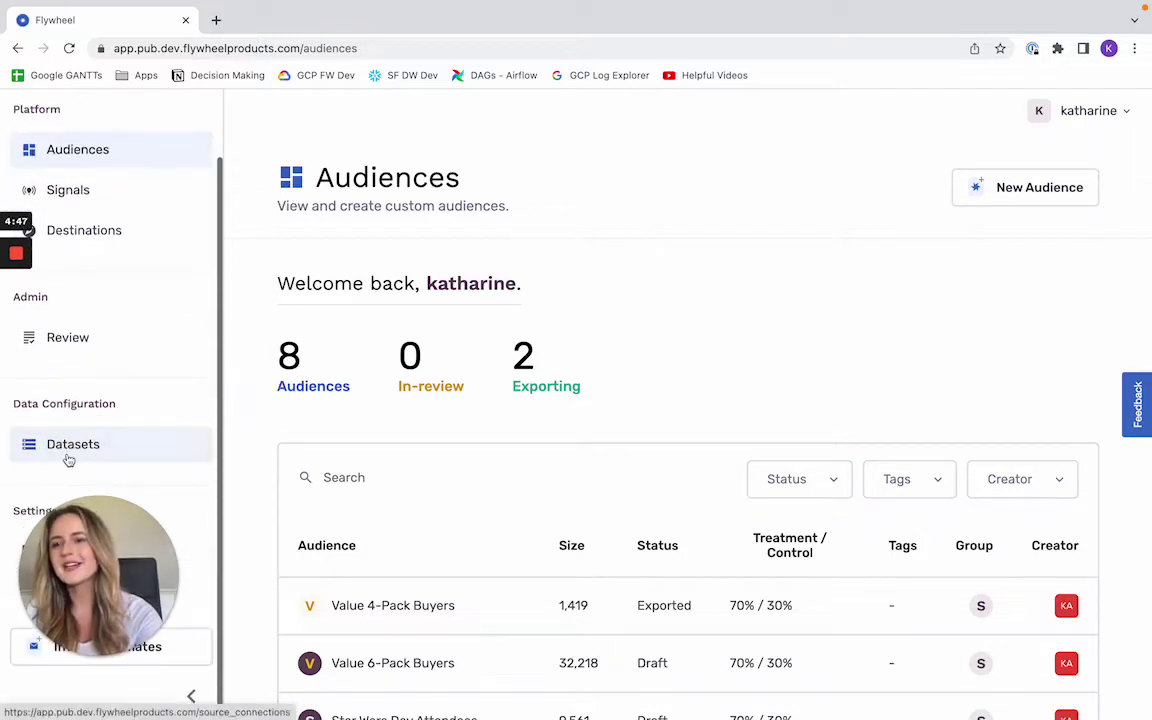
{"action": "left_click", "coordinate": [68, 456]}
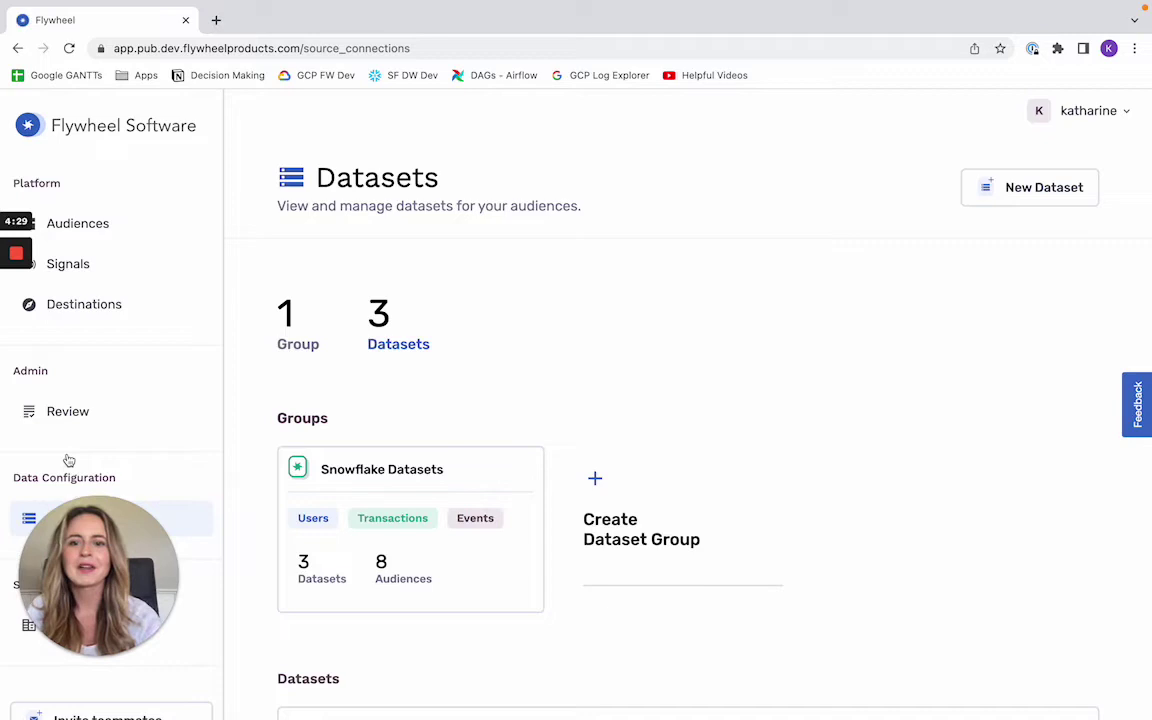
Step: Inspect the Customers dataset's source dataset and table options, keeping CUSTOMER as the table
{"action": "left_click", "coordinate": [520, 468]}
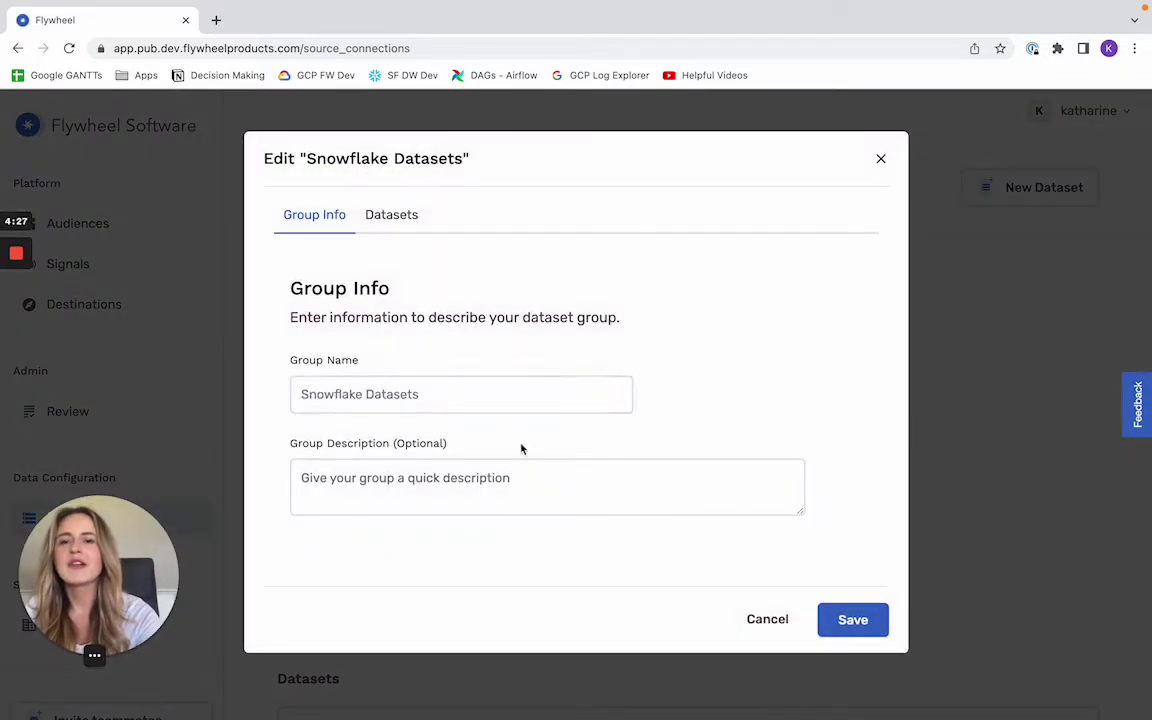
{"action": "left_click", "coordinate": [395, 218]}
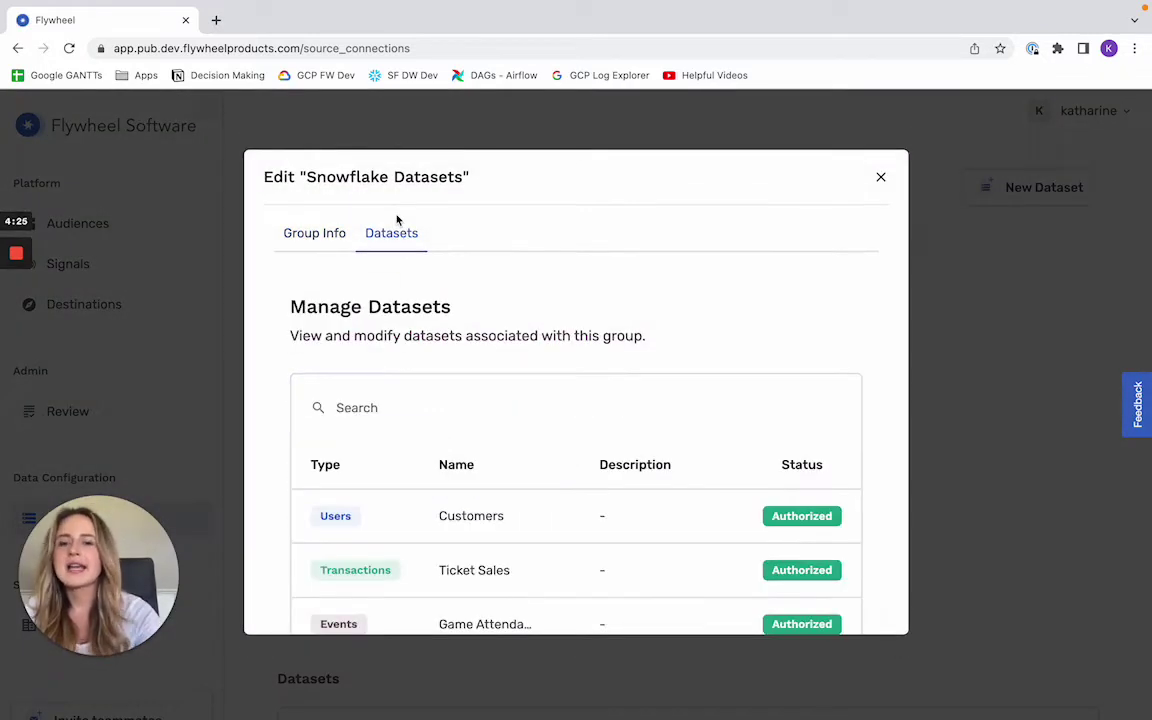
{"action": "left_click", "coordinate": [391, 514]}
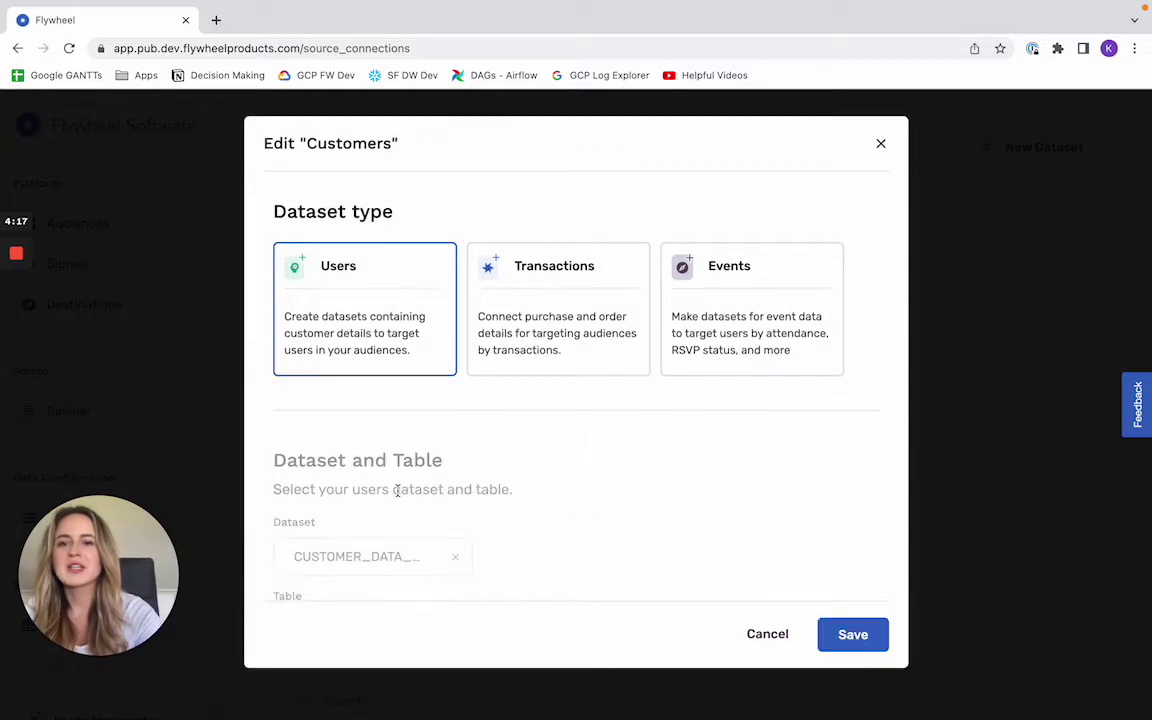
{"action": "scroll", "coordinate": [397, 492], "scroll_direction": "down", "scroll_amount": 1}
{"action": "left_click", "coordinate": [375, 520]}
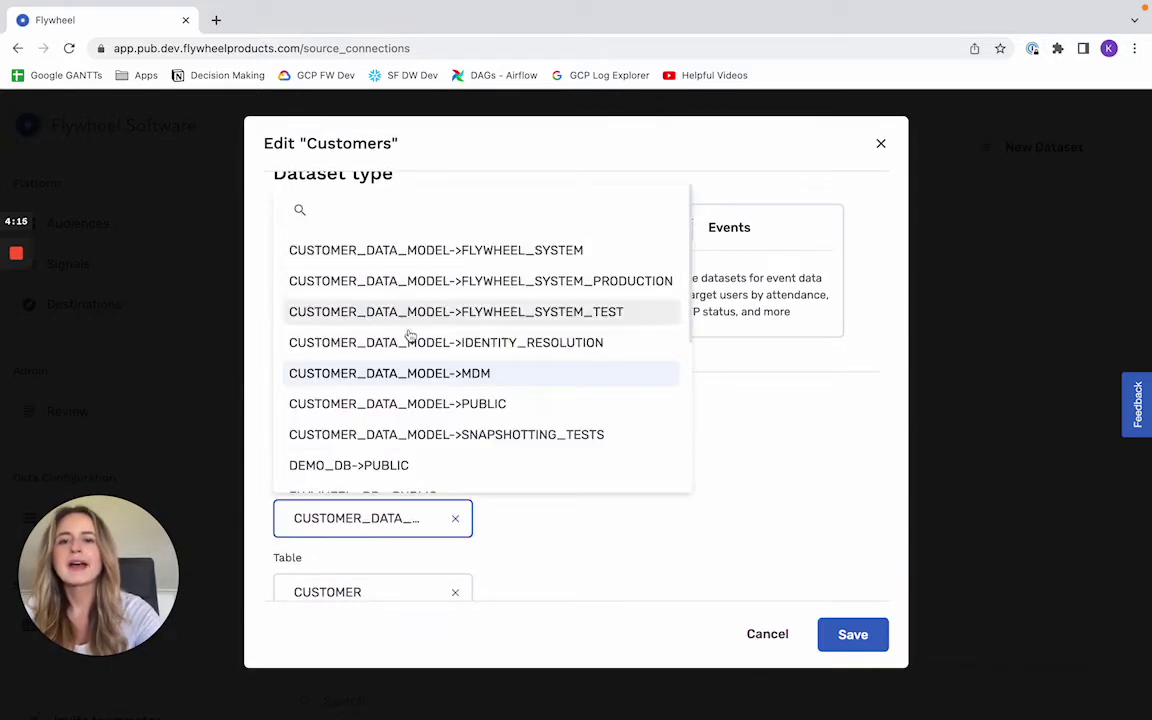
{"action": "scroll", "coordinate": [584, 566], "scroll_direction": "down", "scroll_amount": 2}
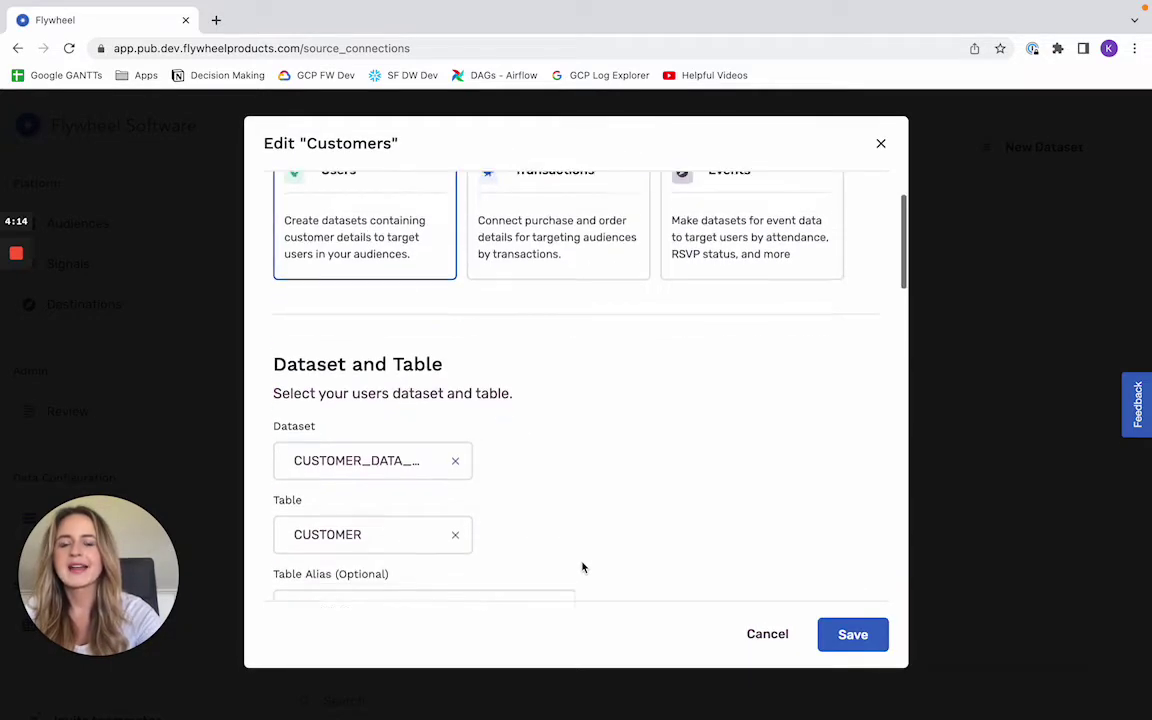
{"action": "left_click", "coordinate": [391, 502]}
{"action": "left_click", "coordinate": [717, 363]}
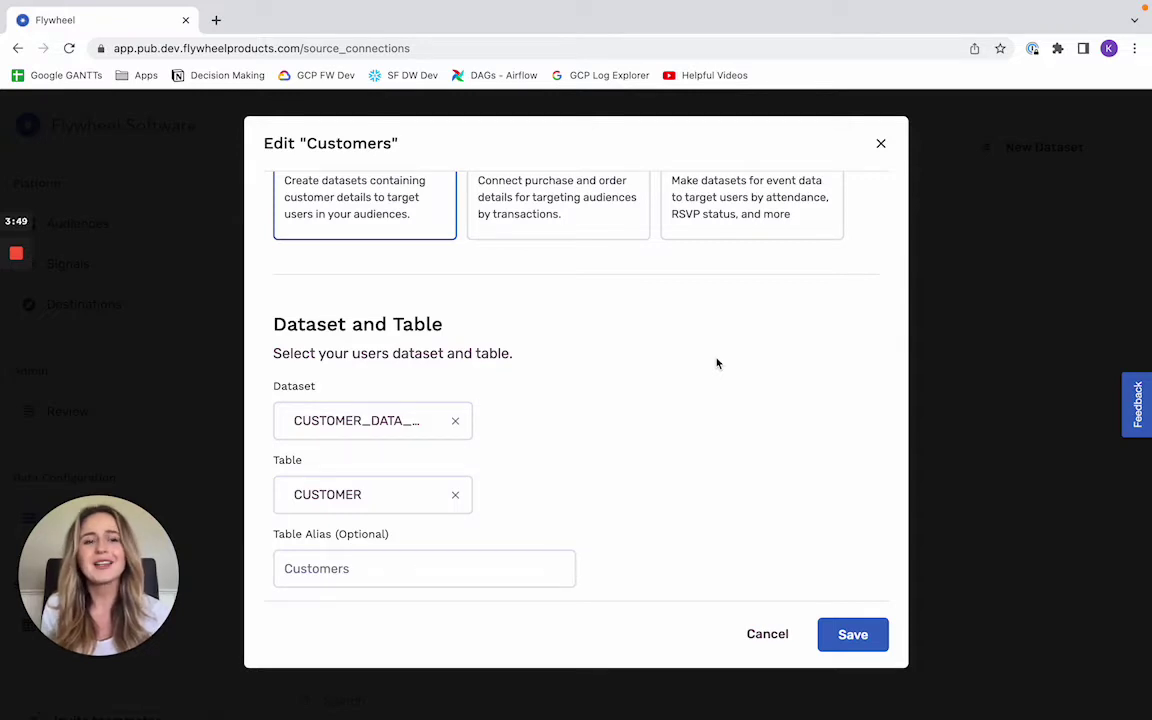
Step: Close the Customers and Snowflake Datasets editors unchanged and return to Audiences
{"action": "left_click", "coordinate": [1018, 185]}
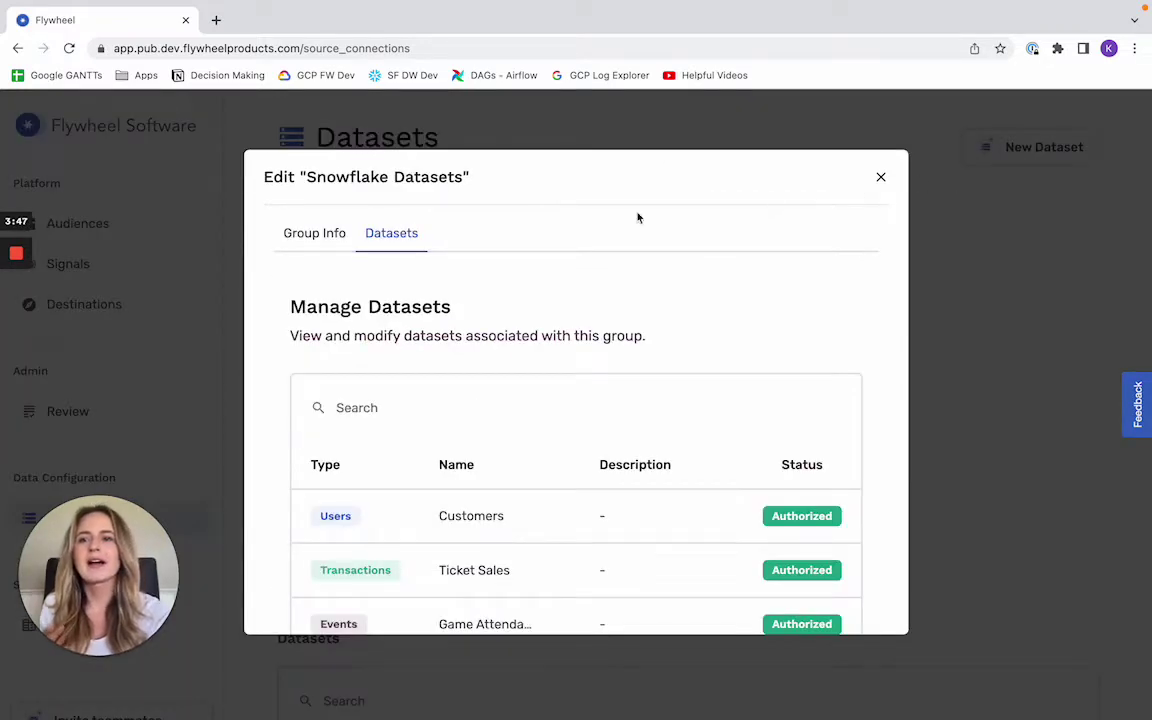
{"action": "left_click", "coordinate": [110, 226]}
{"action": "left_click", "coordinate": [93, 226]}
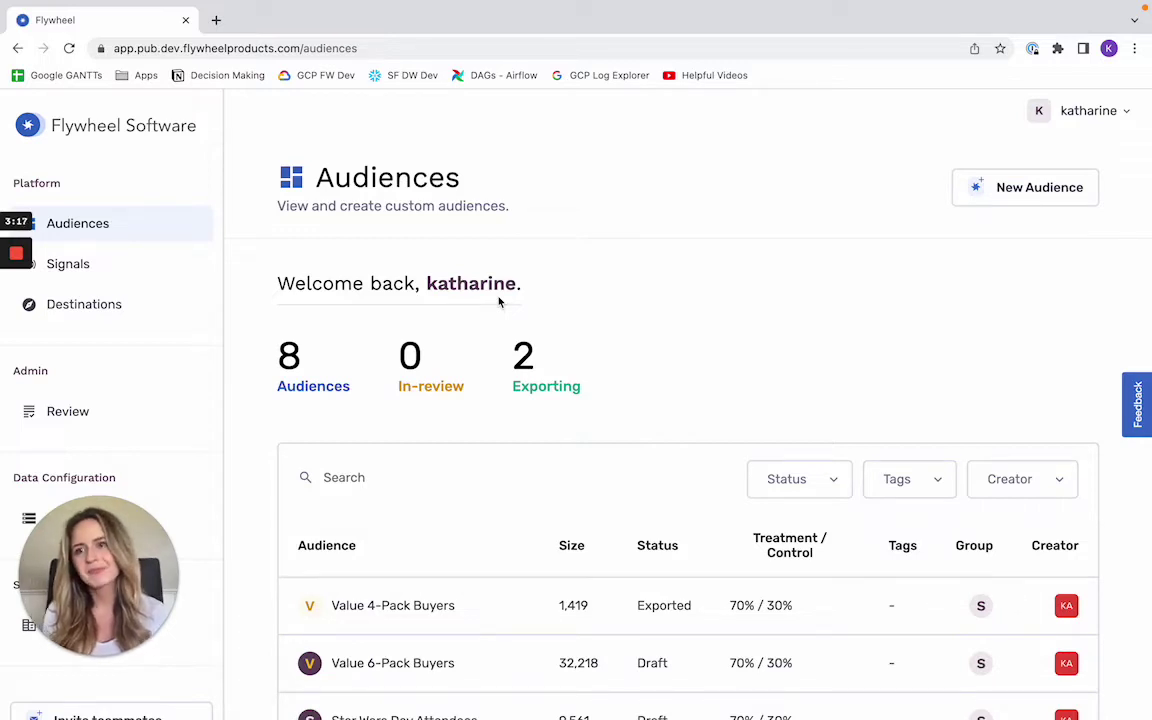
Step: Create a new audience from the 'Start with the basics' template
{"action": "left_click", "coordinate": [1025, 178]}
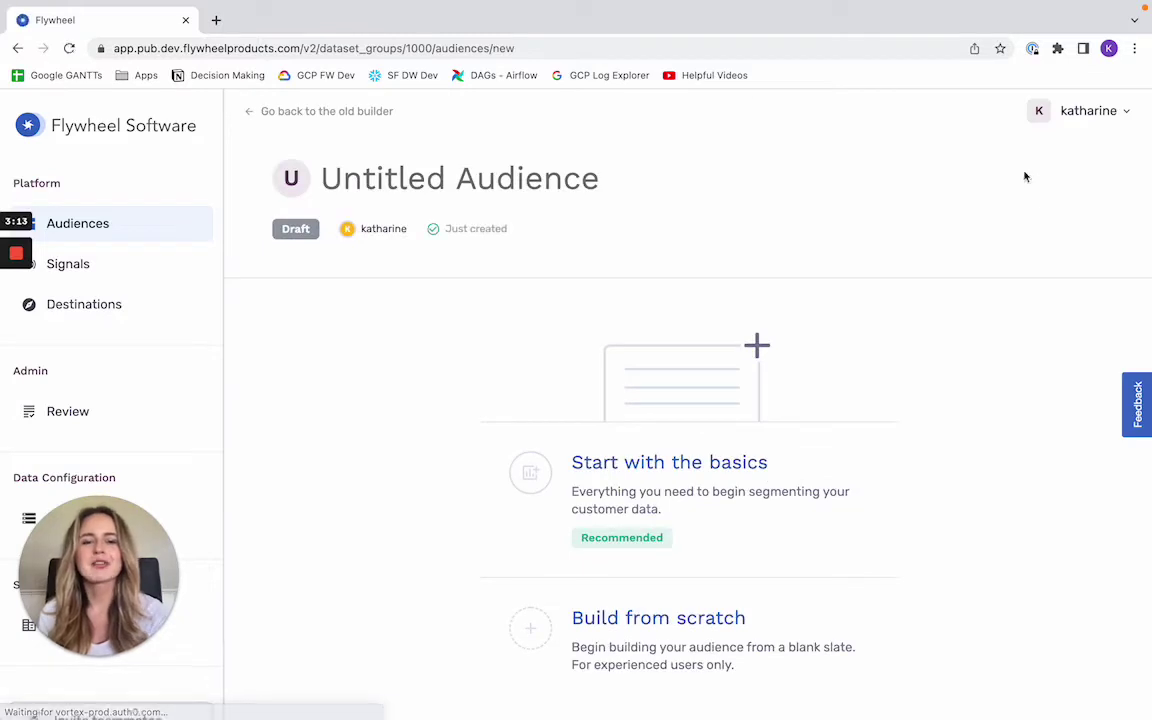
{"action": "left_click", "coordinate": [716, 471]}
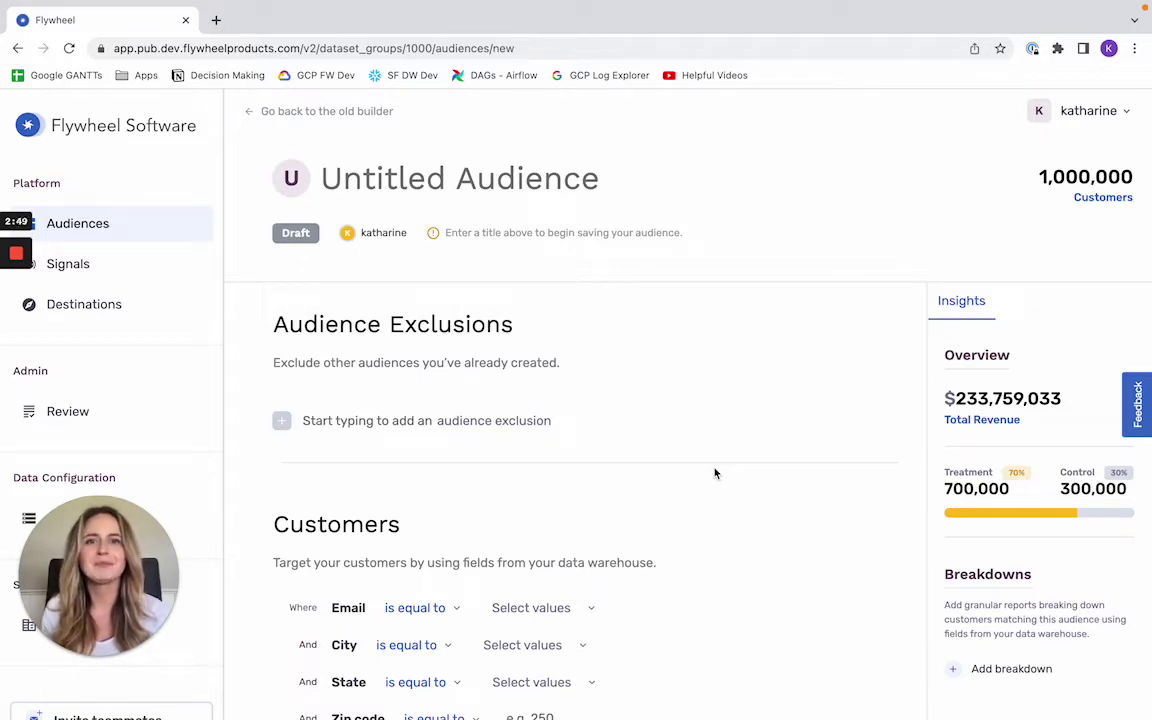
Step: Title the audience 'NY Churned Customers' and exclude the New York High Spenders audience
{"action": "left_click", "coordinate": [437, 190]}
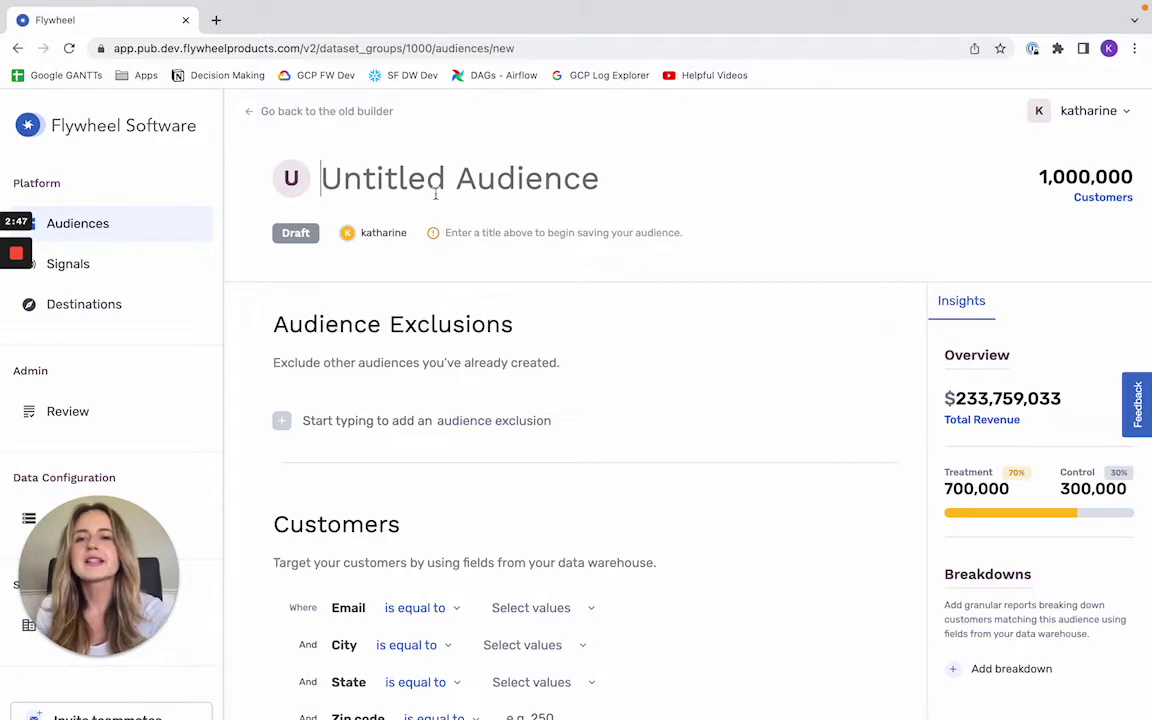
{"action": "type", "text": "NY"}
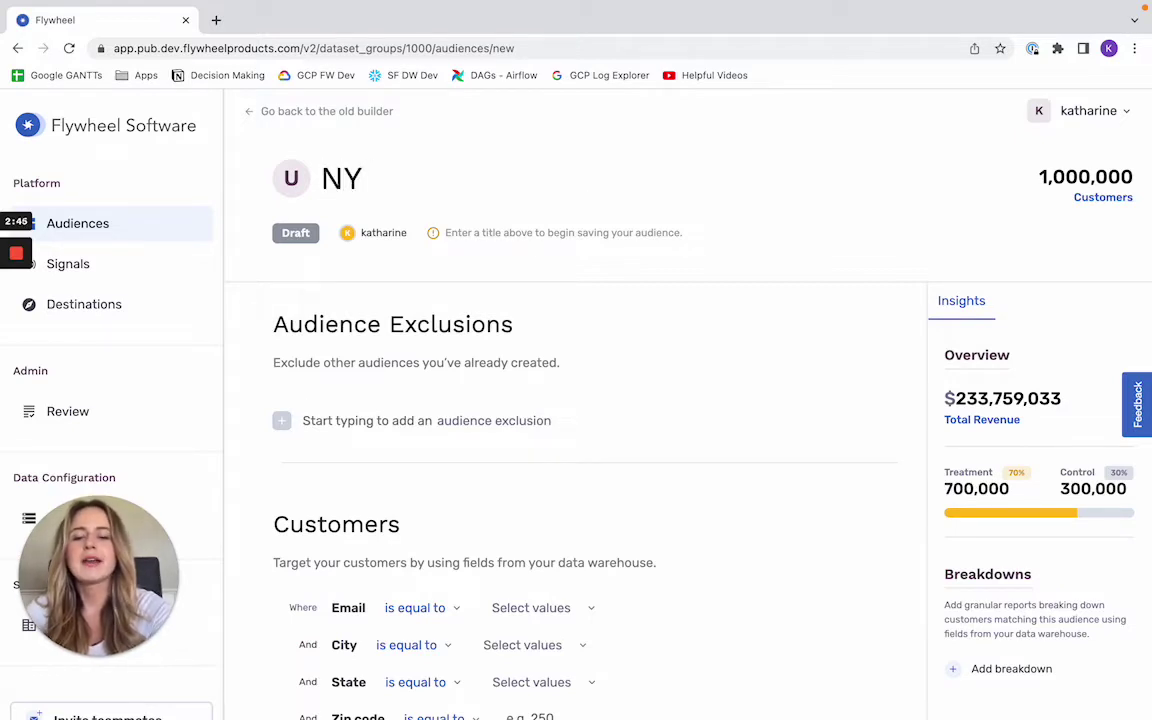
{"action": "type", "text": " Churned c"}
{"action": "key", "text": "BackSpace"}
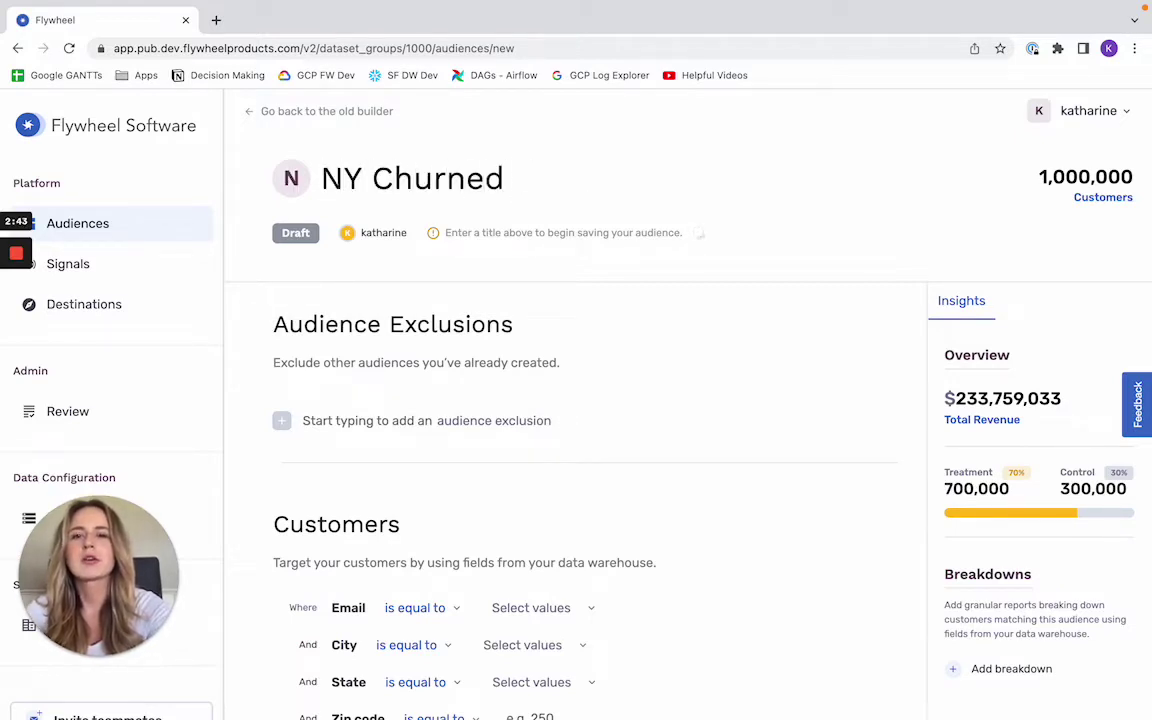
{"action": "type", "text": "Customers"}
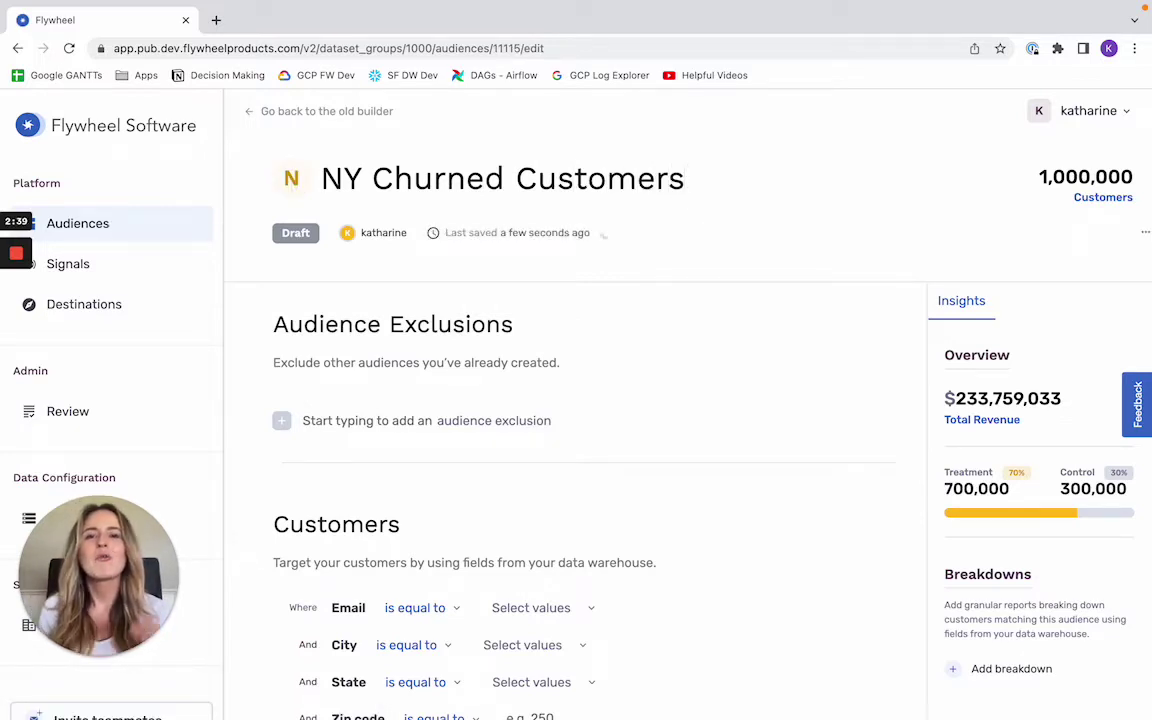
{"action": "left_click", "coordinate": [339, 421]}
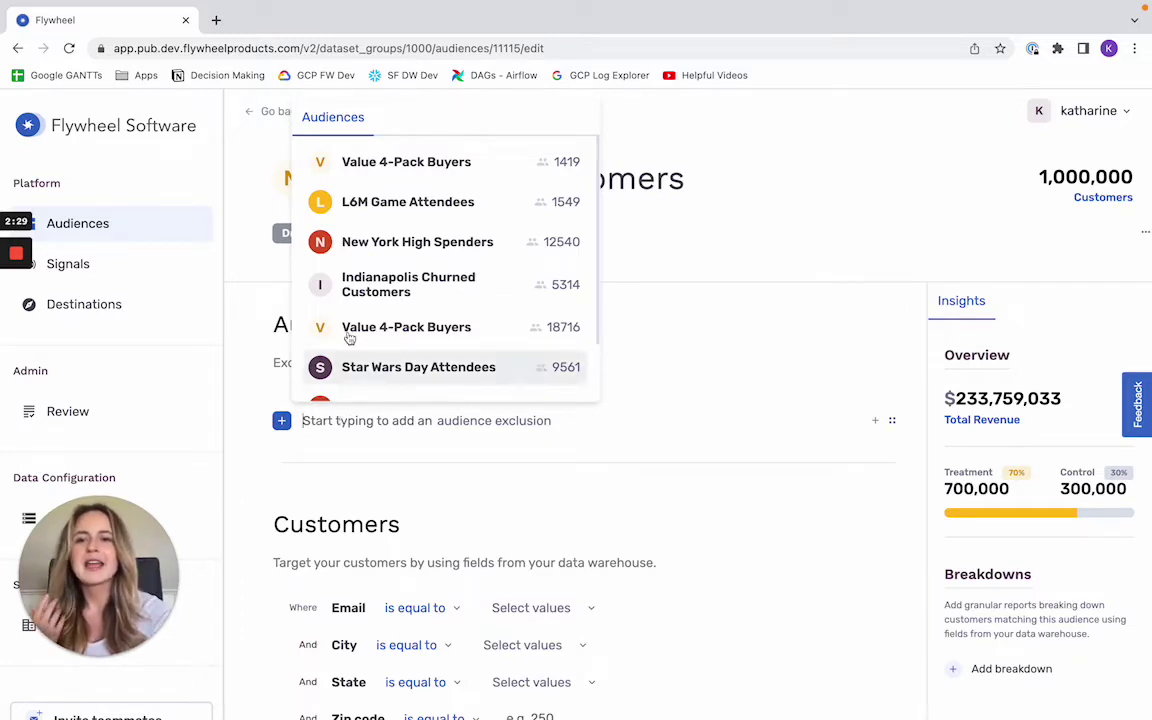
{"action": "left_click", "coordinate": [392, 243]}
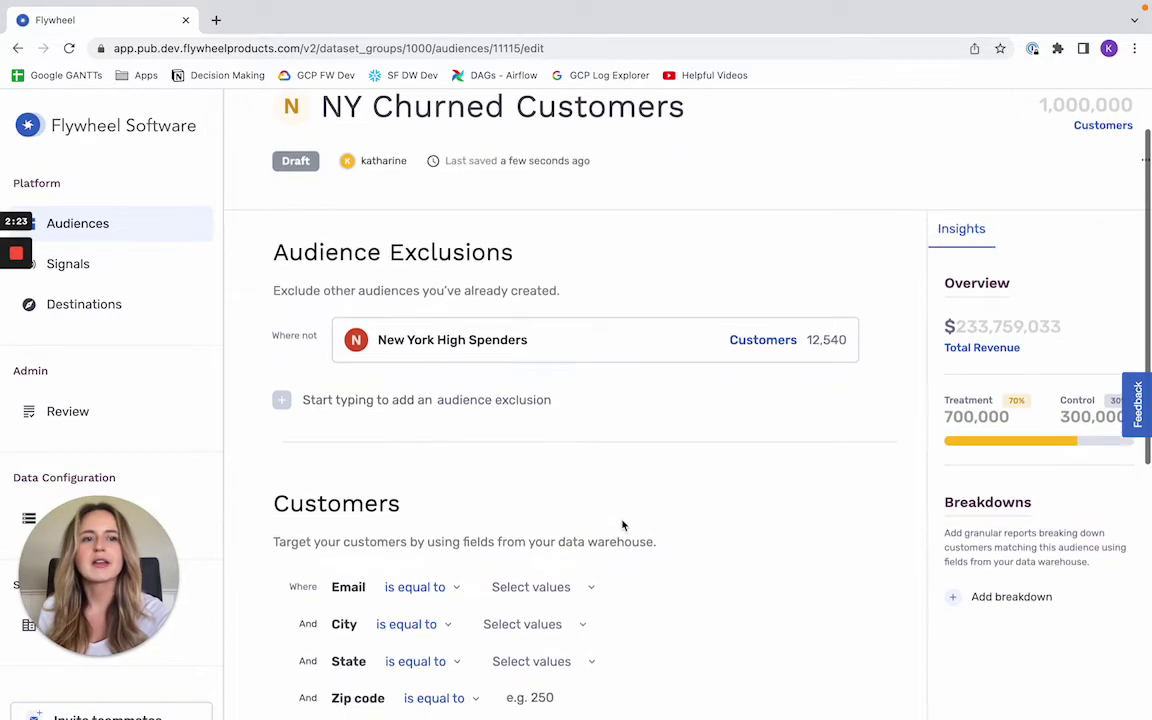
Step: Set the State filter to equal New York
{"action": "scroll", "coordinate": [622, 522], "scroll_direction": "down", "scroll_amount": 2}
{"action": "scroll", "coordinate": [621, 519], "scroll_direction": "down", "scroll_amount": 3}
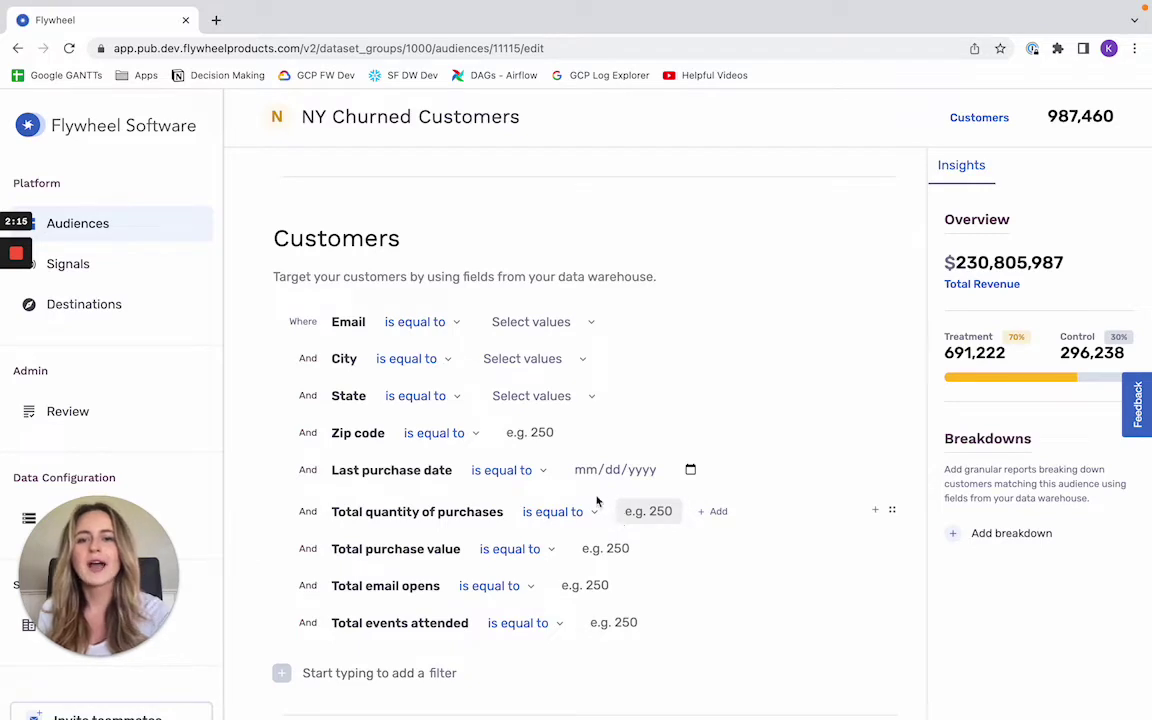
{"action": "left_click", "coordinate": [512, 400]}
{"action": "type", "text": "new york"}
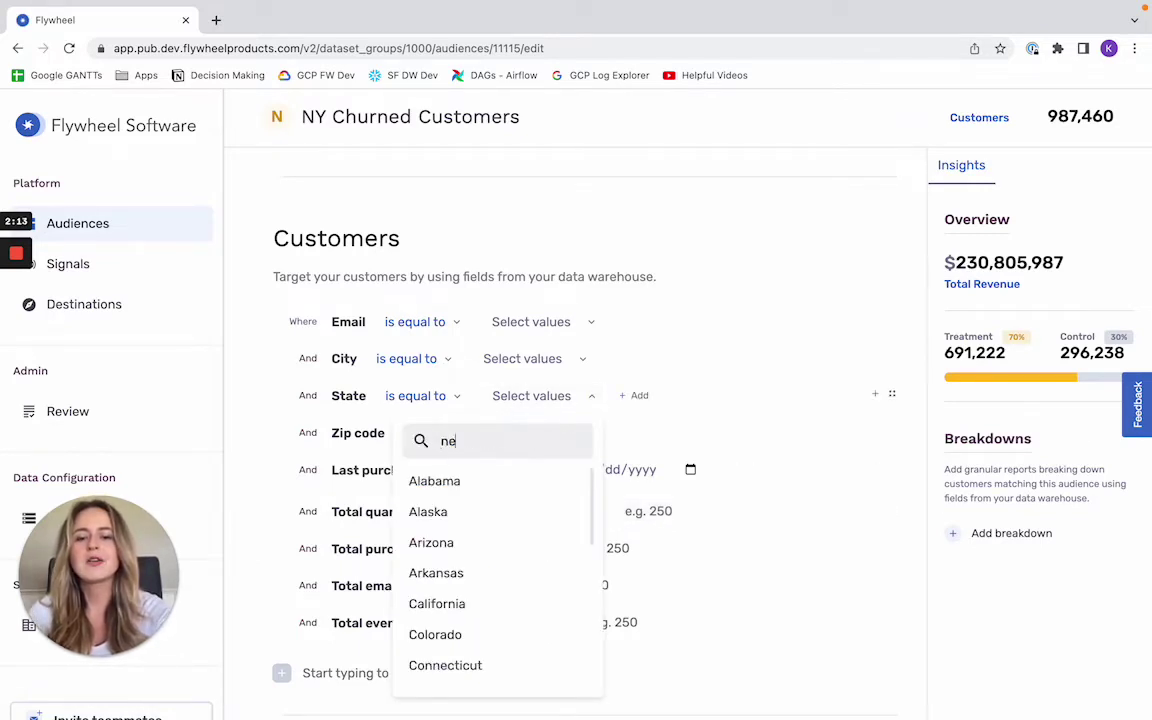
{"action": "left_click", "coordinate": [509, 478]}
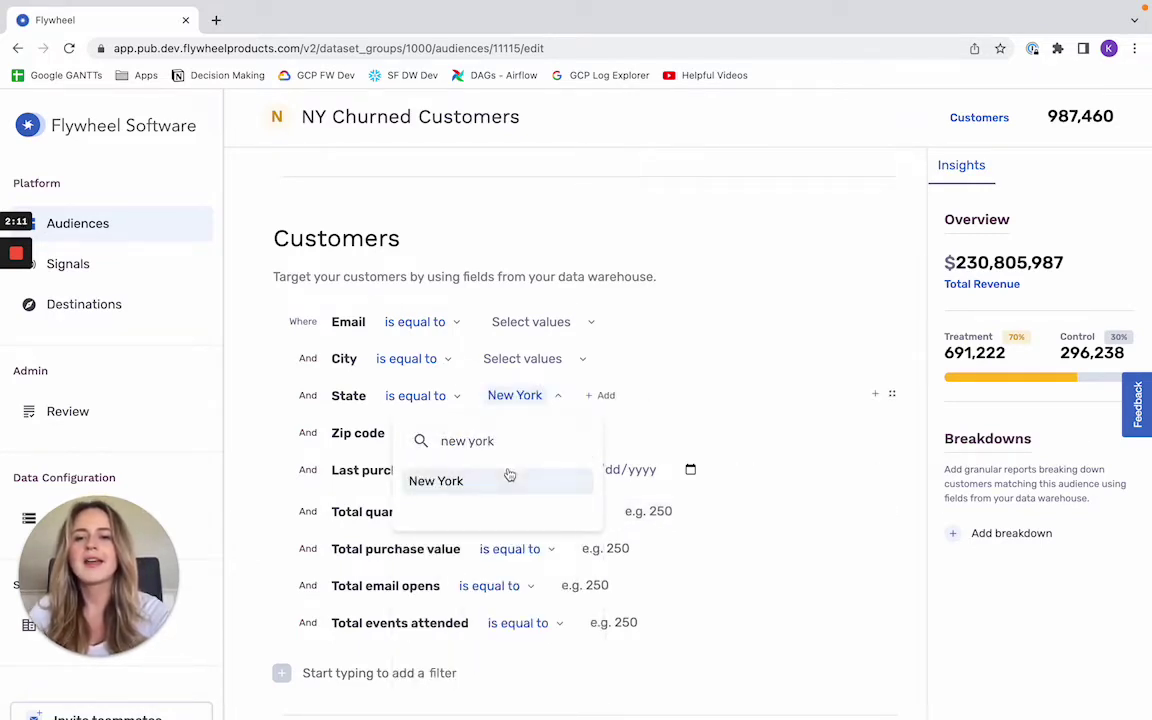
{"action": "left_click", "coordinate": [547, 683]}
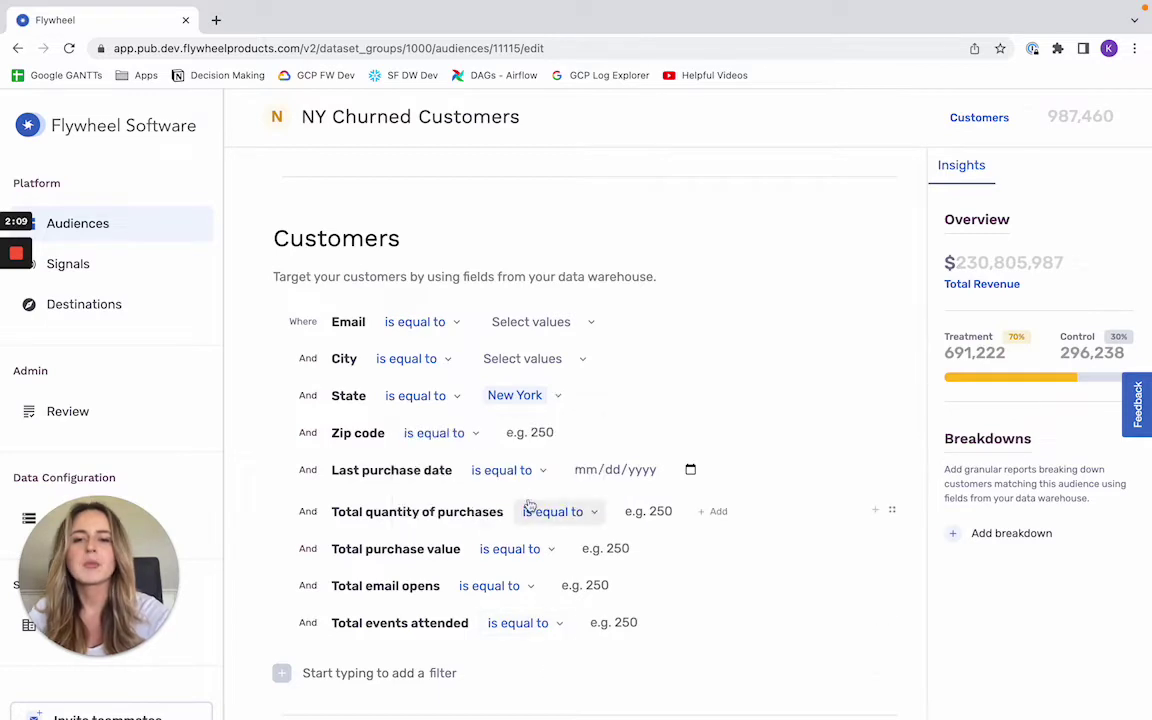
Step: Restrict Last purchase date to before 05/01/2020
{"action": "left_click", "coordinate": [508, 470]}
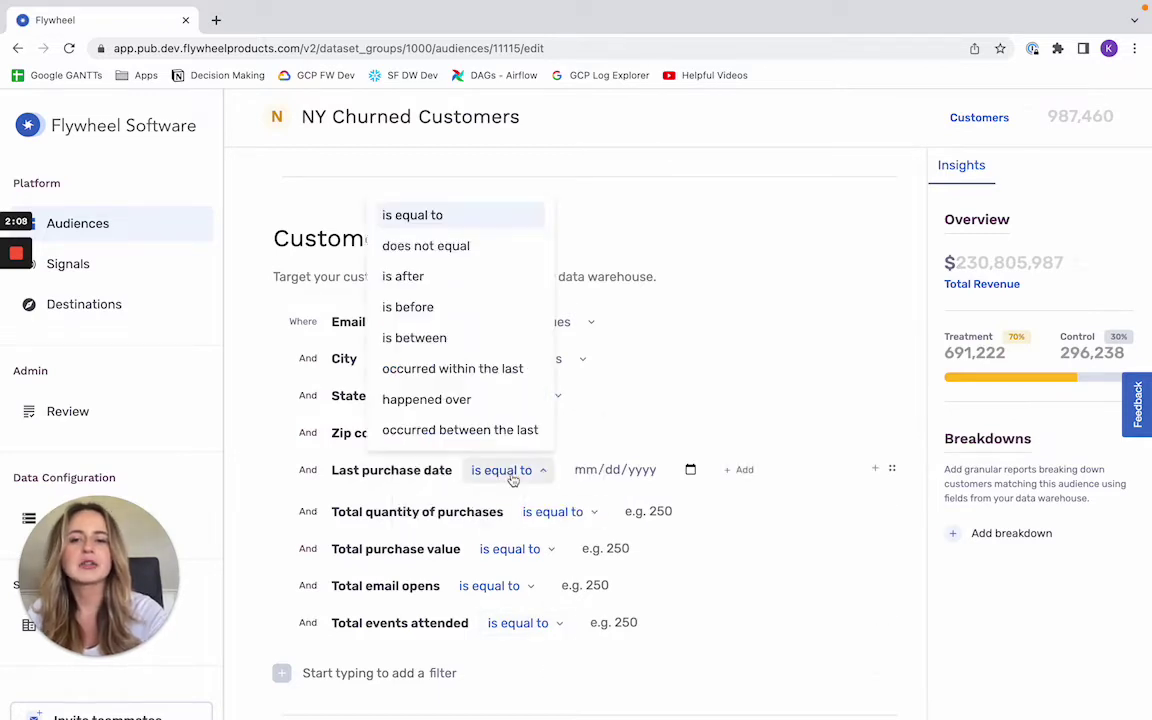
{"action": "left_click", "coordinate": [486, 309]}
{"action": "left_click", "coordinate": [573, 470]}
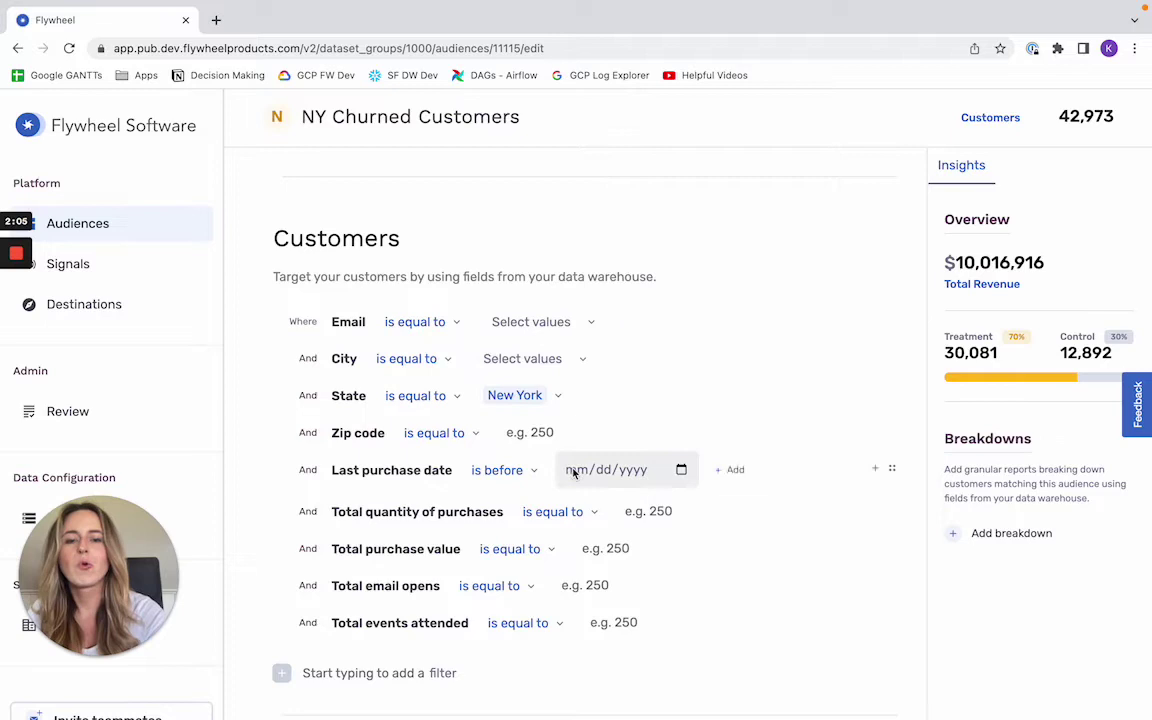
{"action": "type", "text": "05/"}
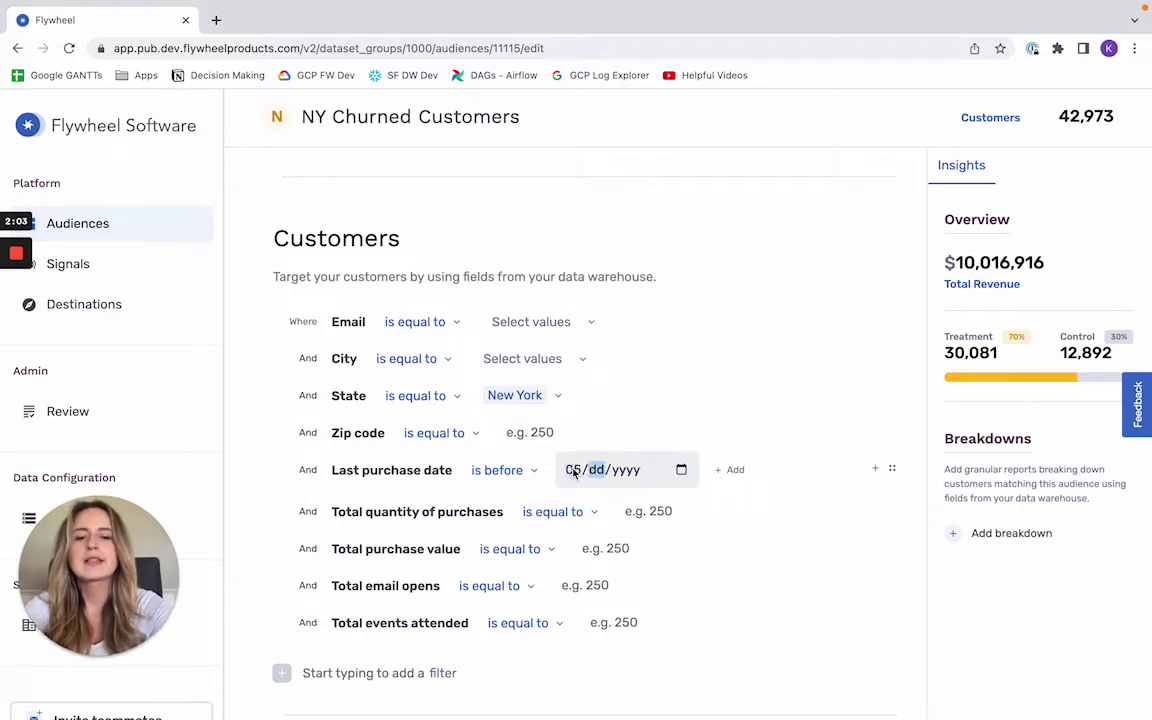
{"action": "type", "text": "01/2020"}
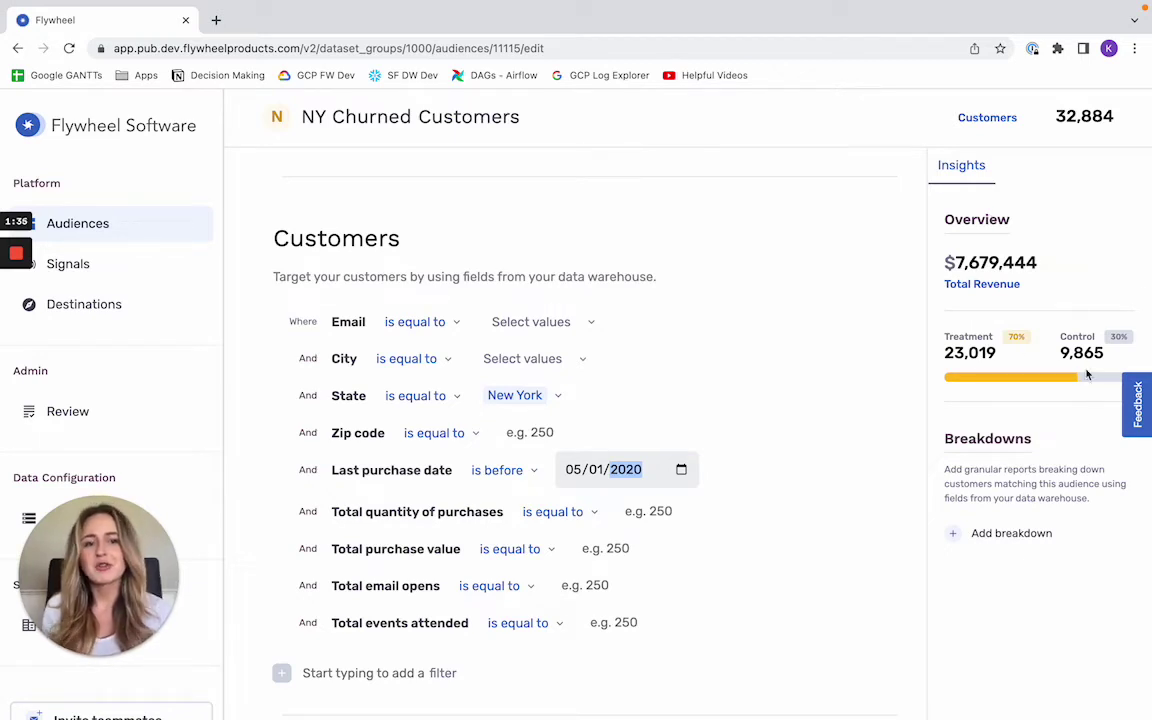
Step: Slide the Insights Treatment/Control split to 53% treatment and 47% control
{"action": "left_click_drag", "start_coordinate": [1076, 378], "coordinate": [1044, 378]}
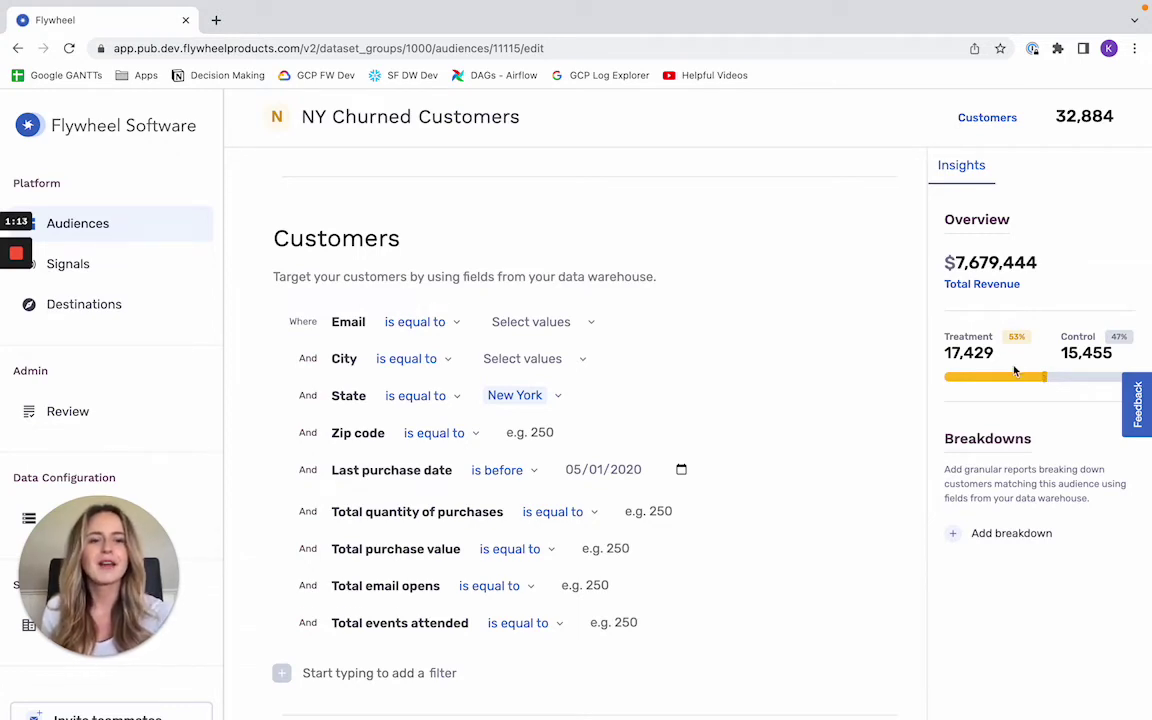
Step: Add a breakdown by the Customers City field to the audience insights
{"action": "left_click", "coordinate": [980, 534]}
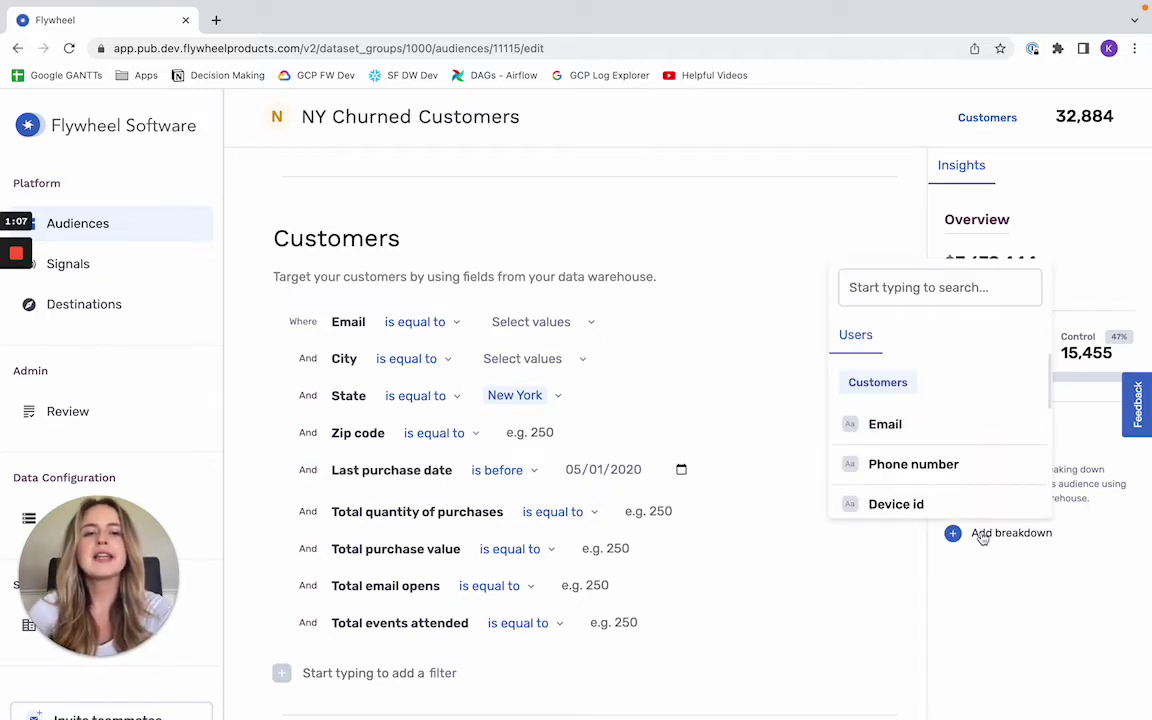
{"action": "left_click", "coordinate": [900, 287]}
{"action": "type", "text": "c"}
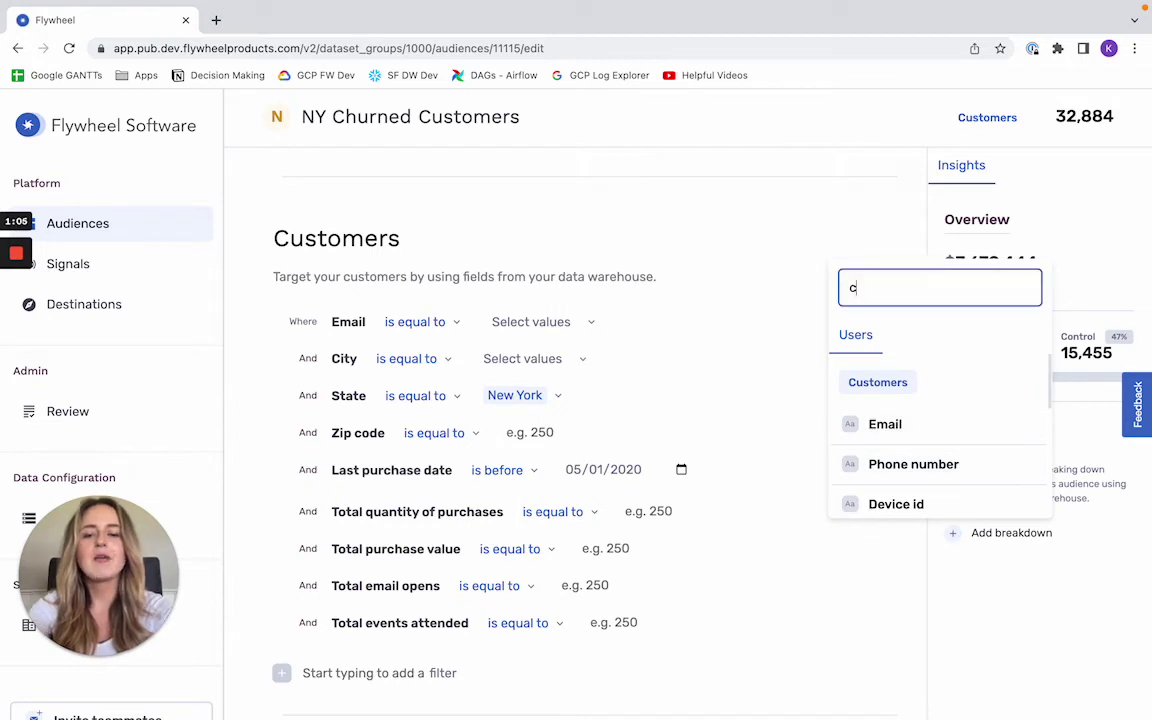
{"action": "type", "text": "ity"}
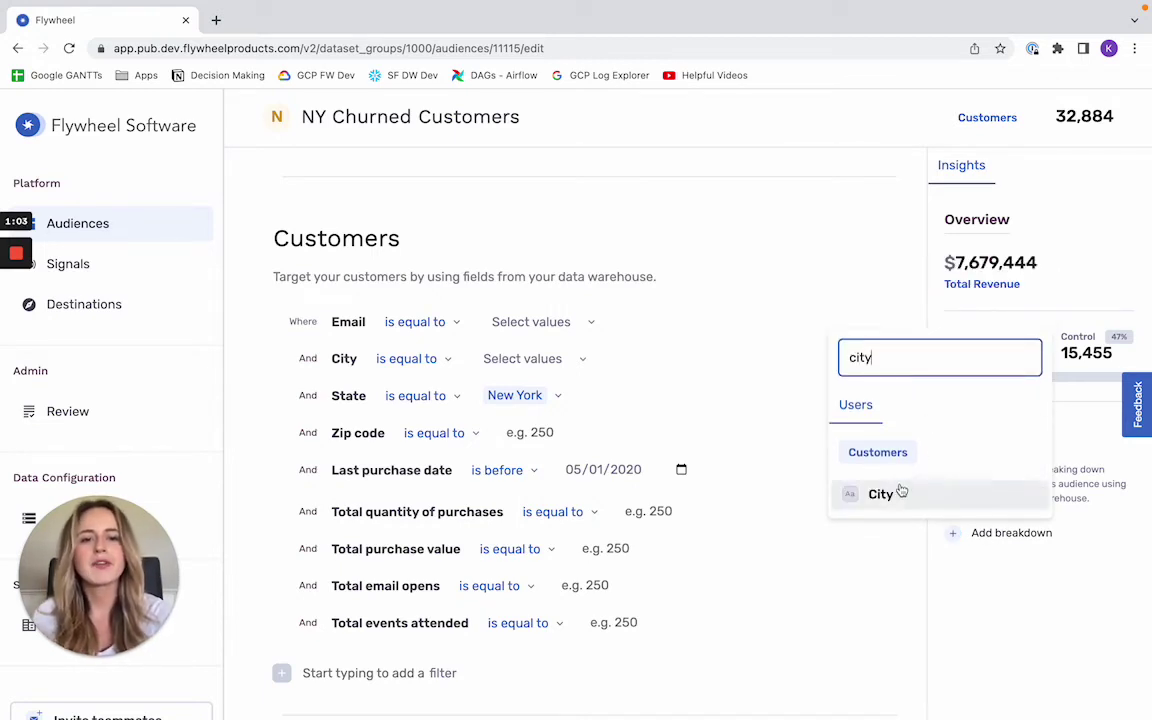
{"action": "left_click", "coordinate": [901, 492]}
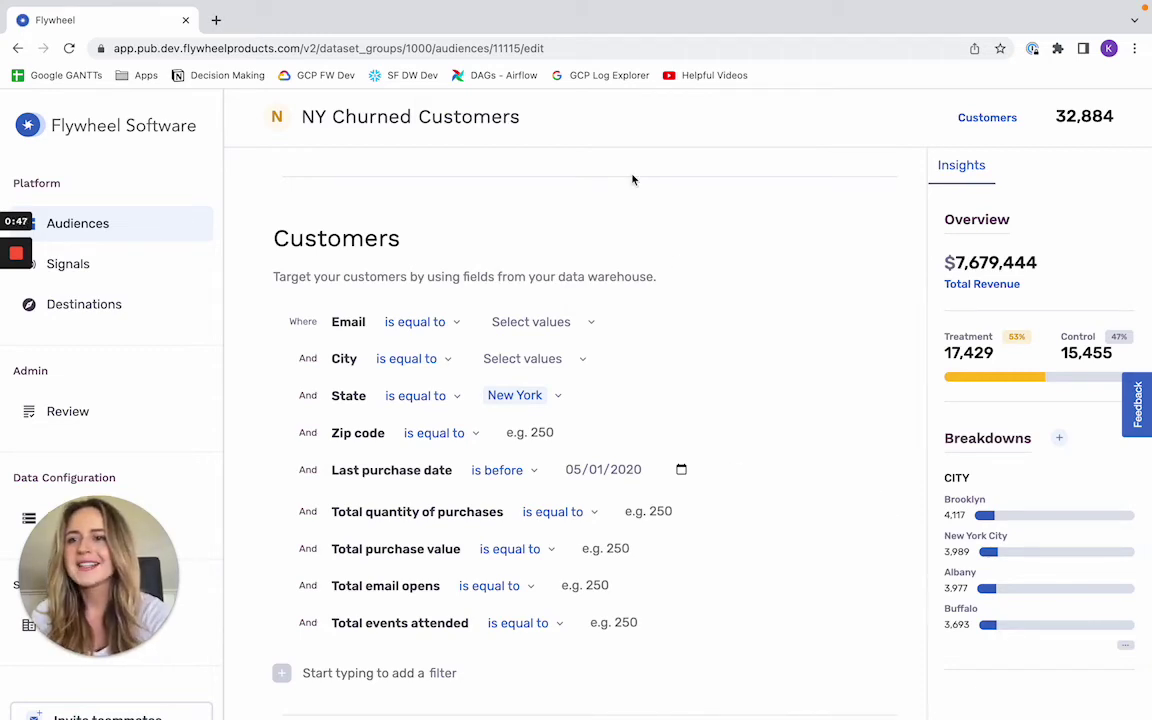
Step: Export NY Churned Customers to the My Facebook destination, then switch to Ads Manager
{"action": "left_click", "coordinate": [127, 235]}
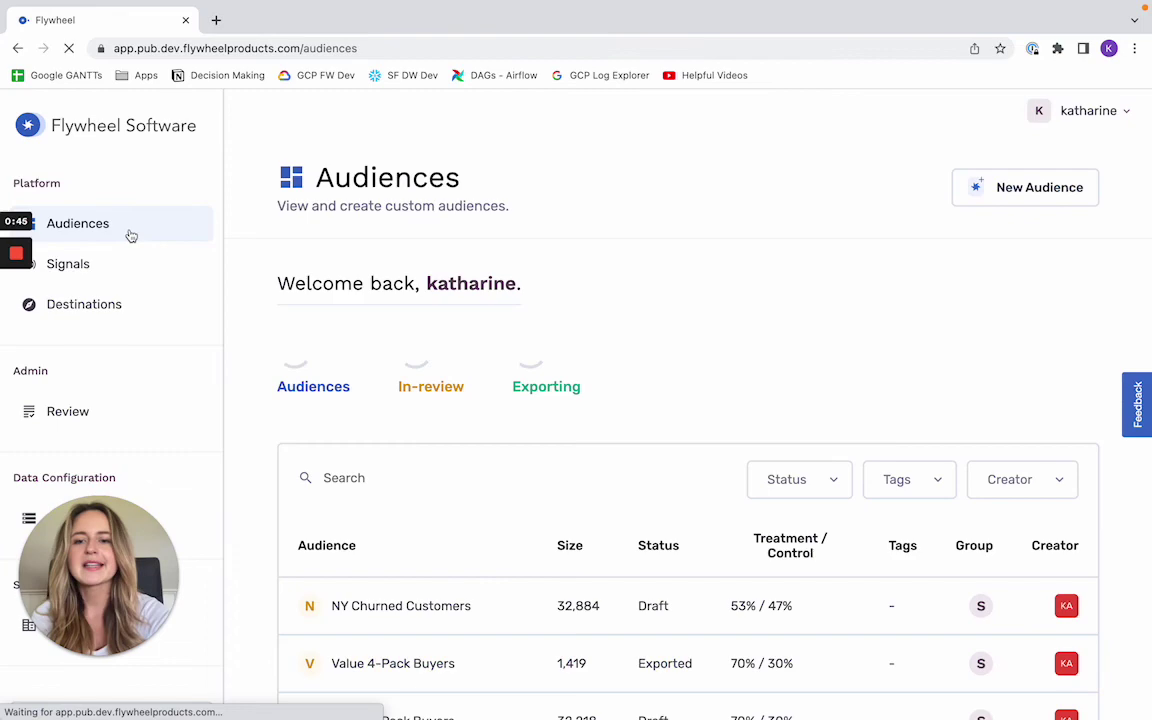
{"action": "left_click", "coordinate": [443, 594]}
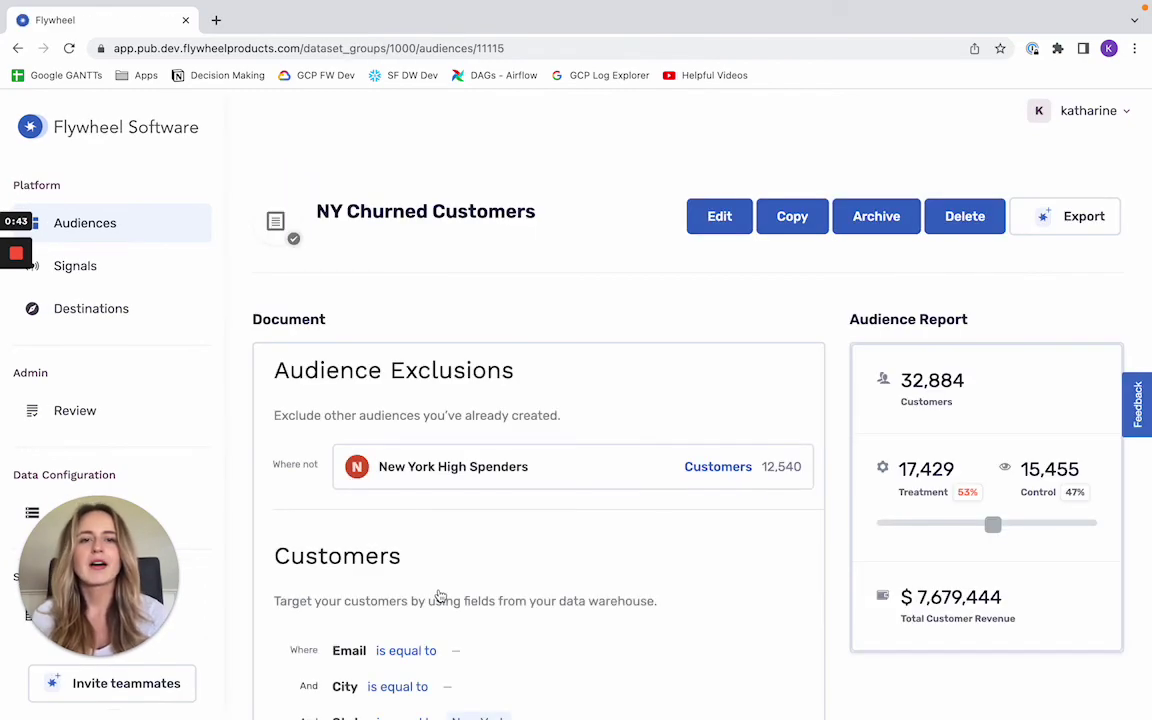
{"action": "left_click", "coordinate": [1065, 216]}
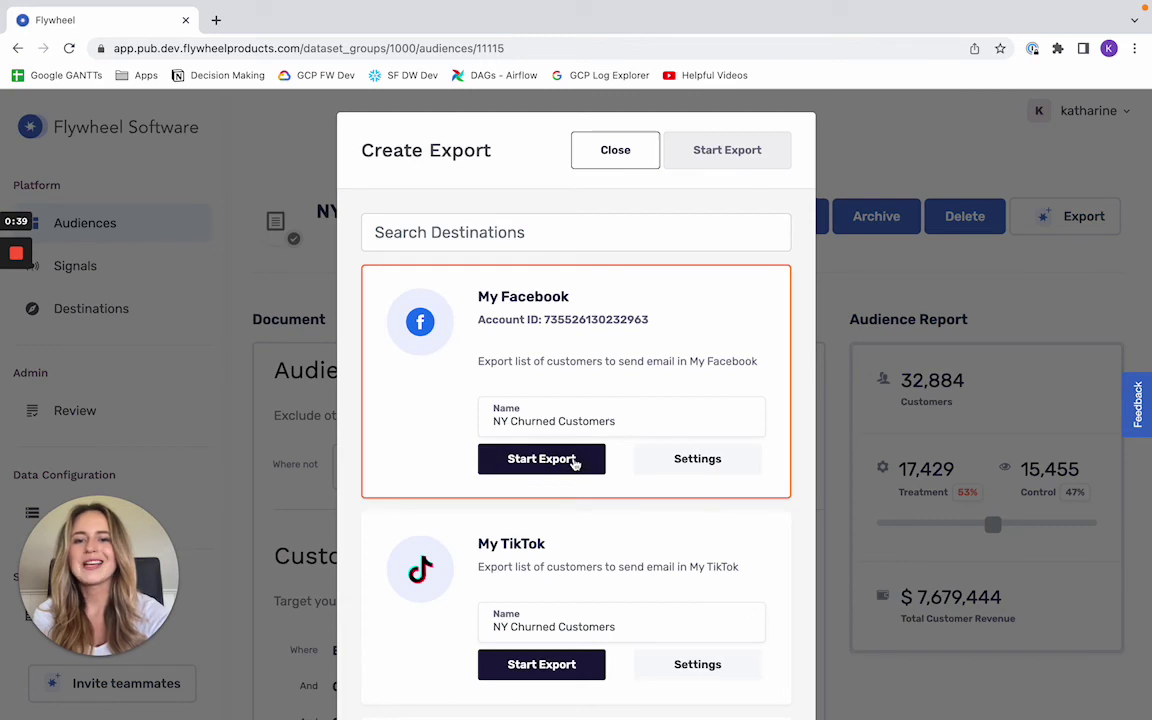
{"action": "left_click", "coordinate": [575, 462]}
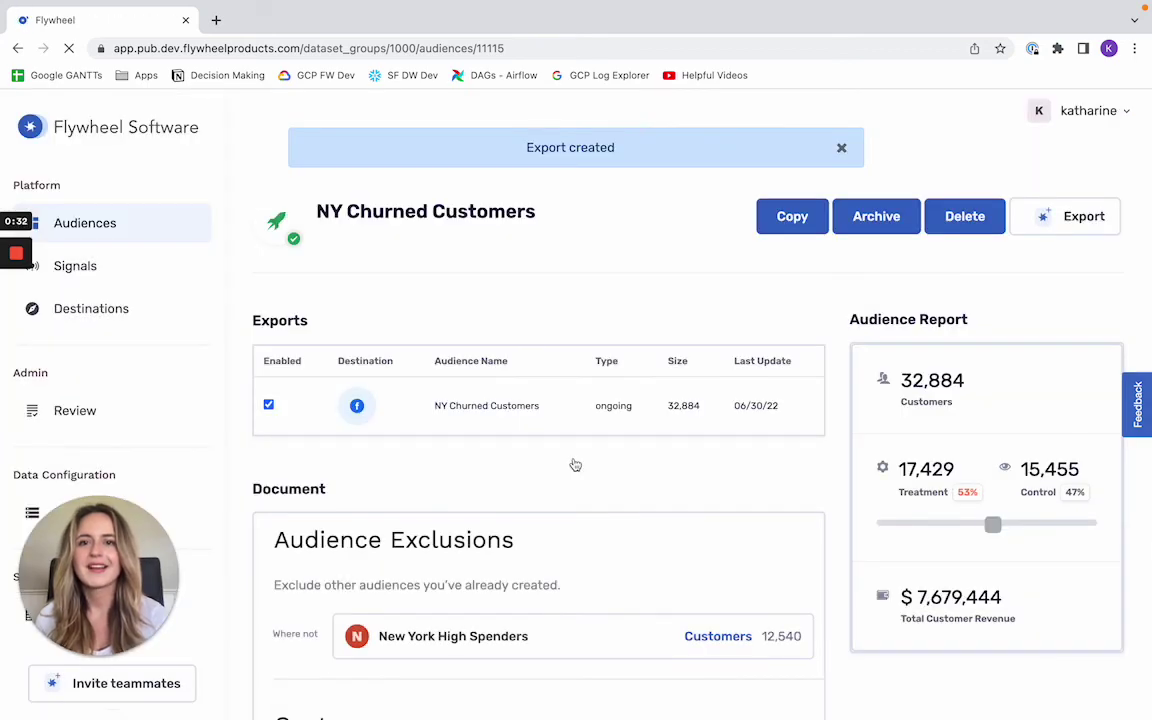
{"action": "key", "text": "ctrl+Right"}
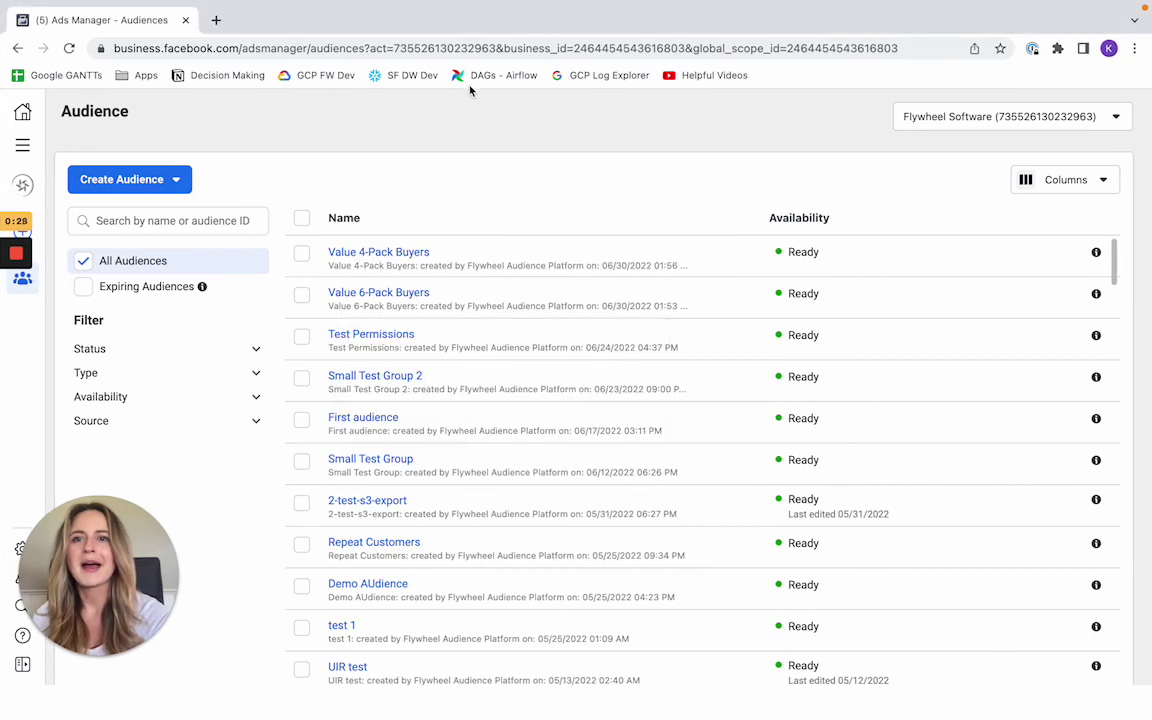
Step: Reload the Ads Manager Audiences page to fetch the newly exported audience
{"action": "left_click", "coordinate": [463, 48]}
{"action": "key", "text": "Return"}
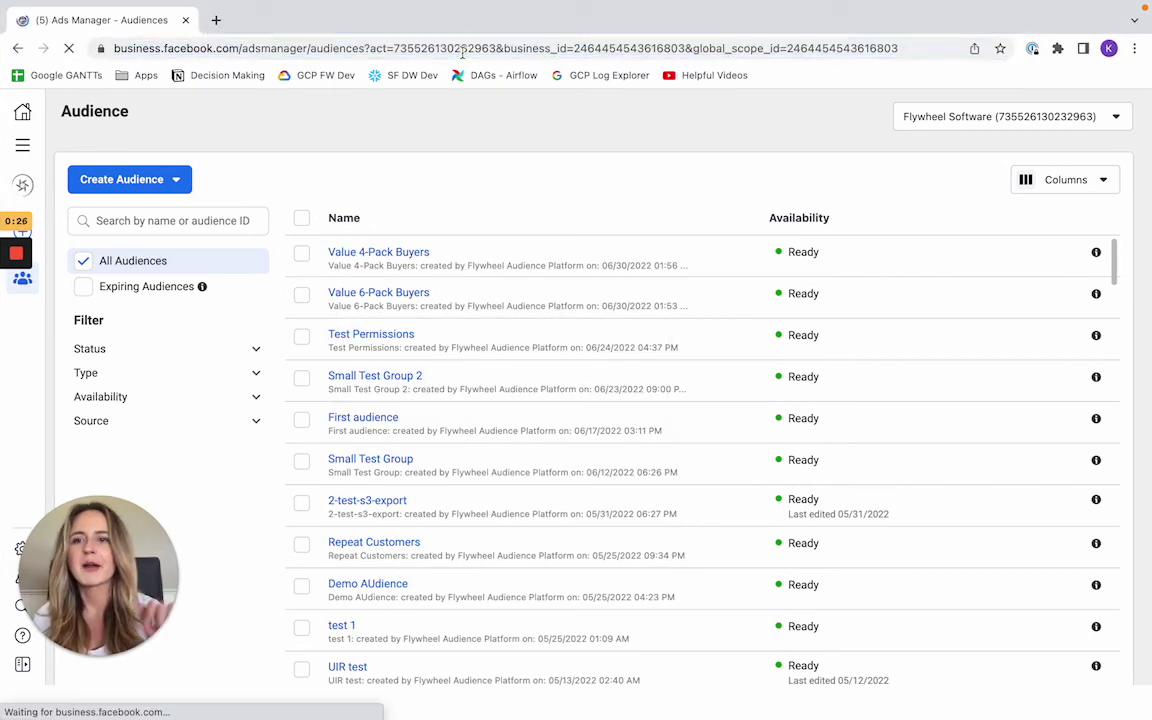